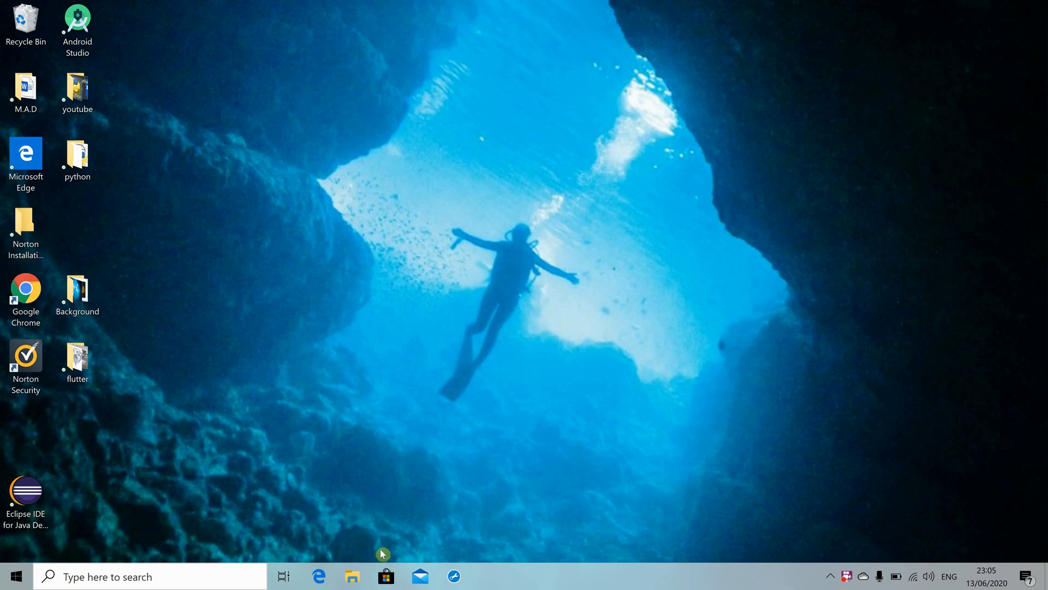
Open Google Chrome and search Google for "pycharm download"
double_click(35, 294)
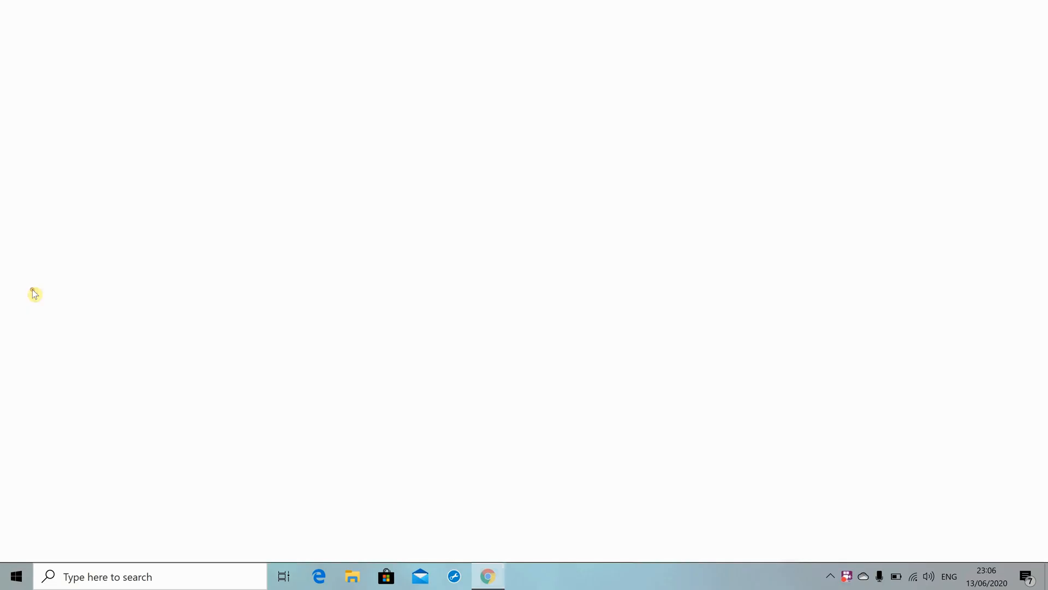
click(398, 296)
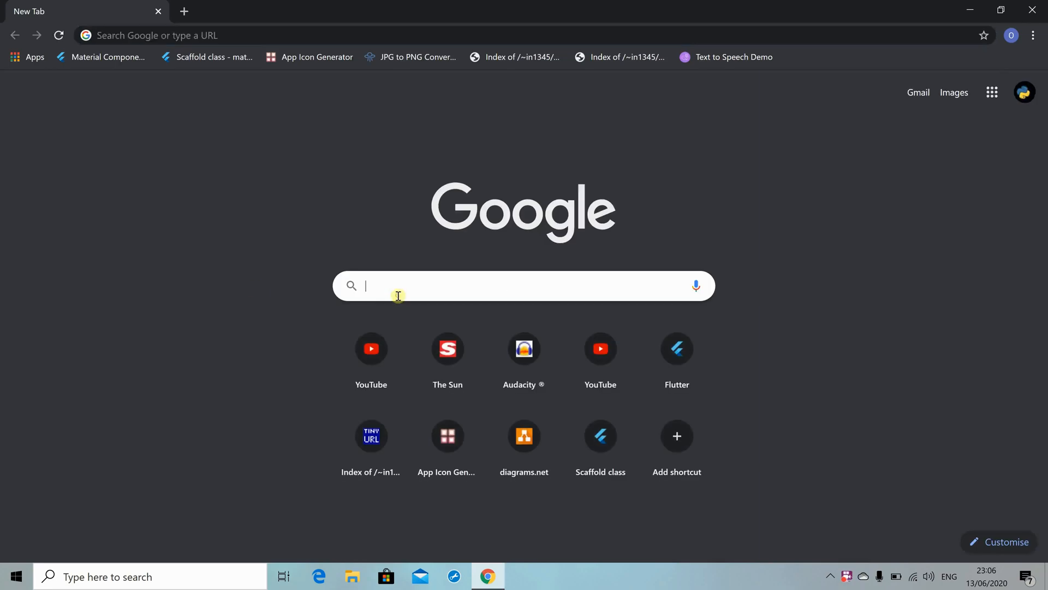
text(pych)
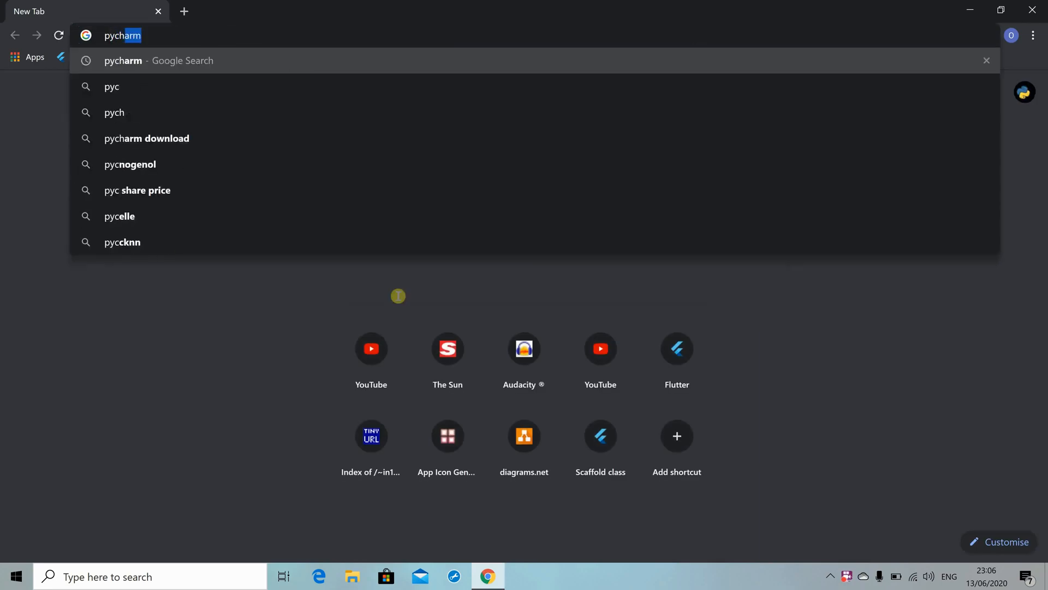
text(arm)
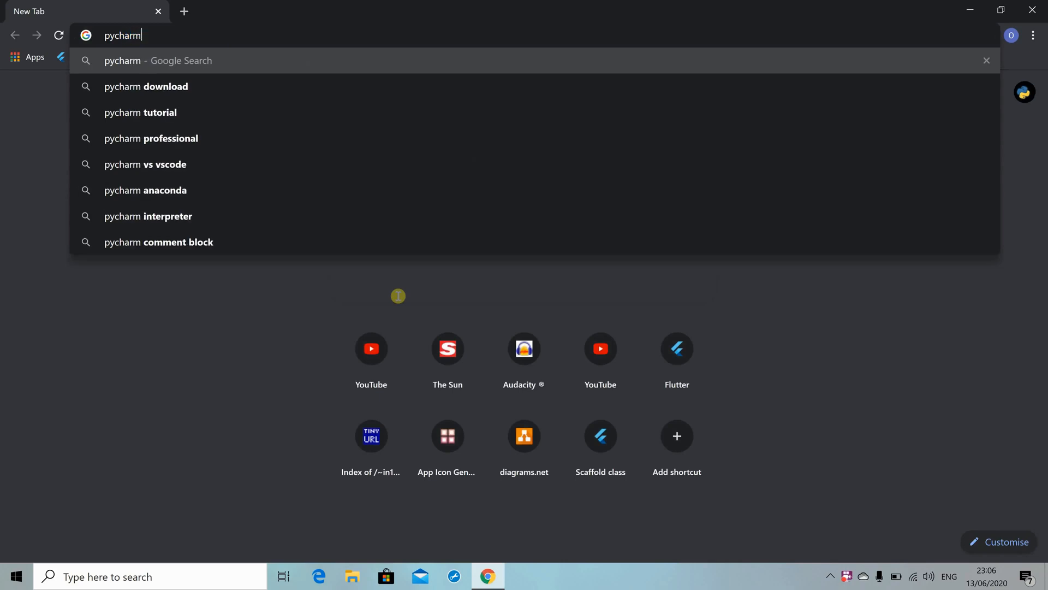
text( dow)
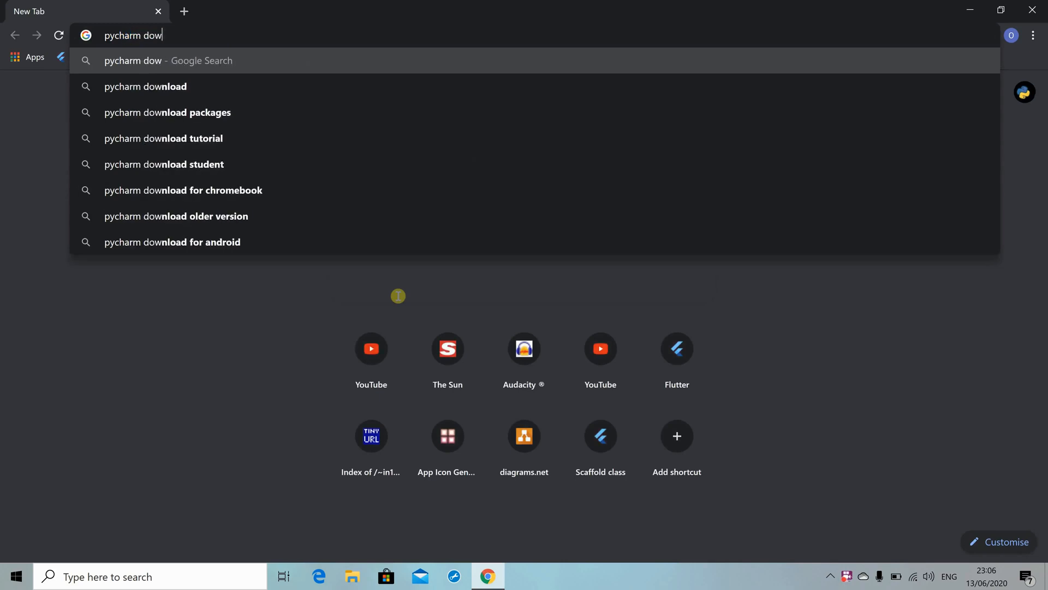
text(nload)
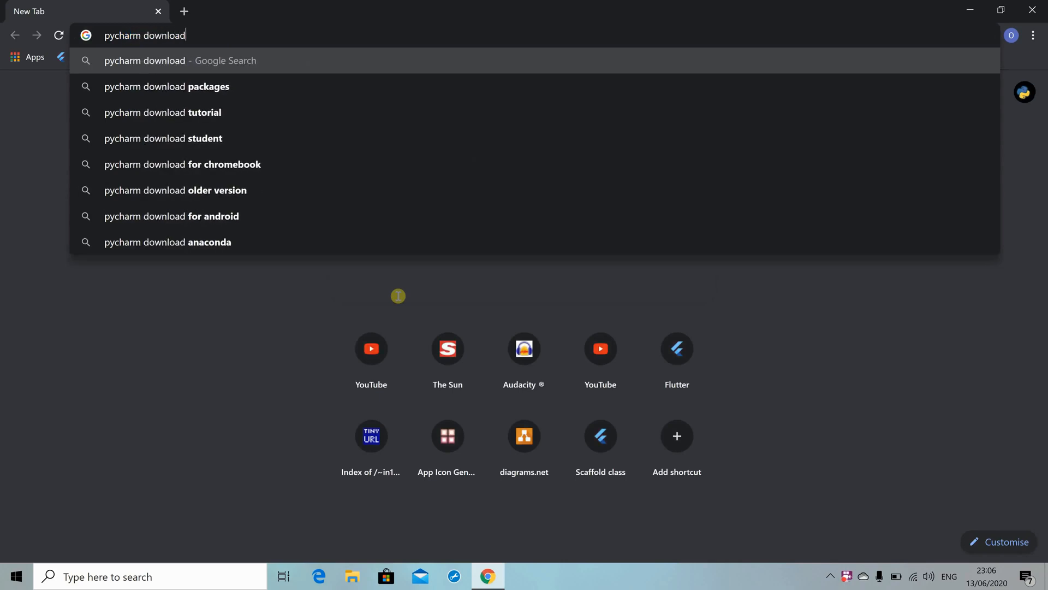
key(Return)
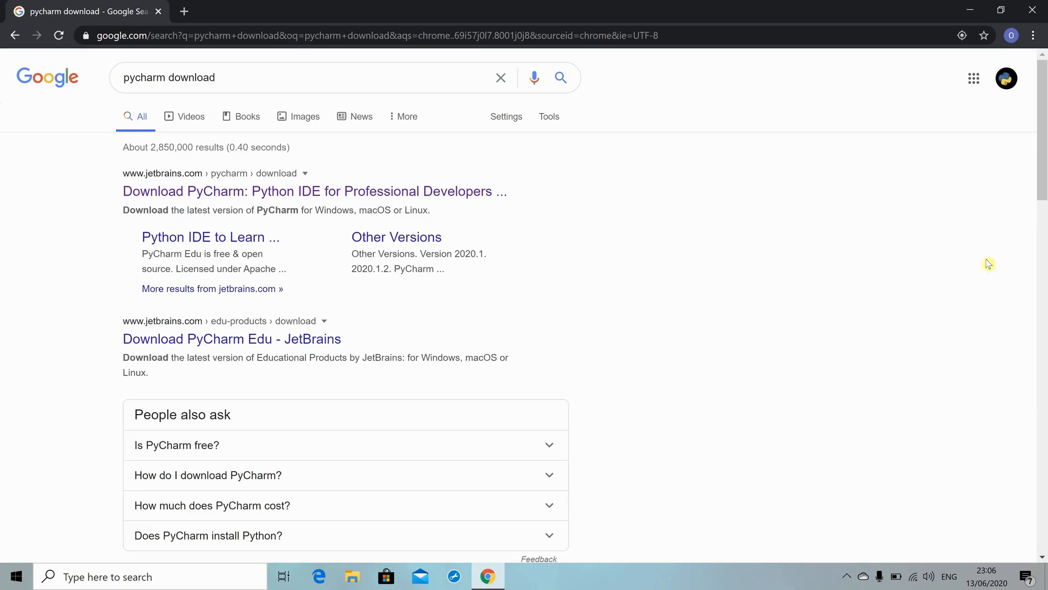
Open the JetBrains PyCharm download page from the search results and download the Community edition for Windows
scroll(1044, 234, down, 5)
scroll(1044, 234, up, 5)
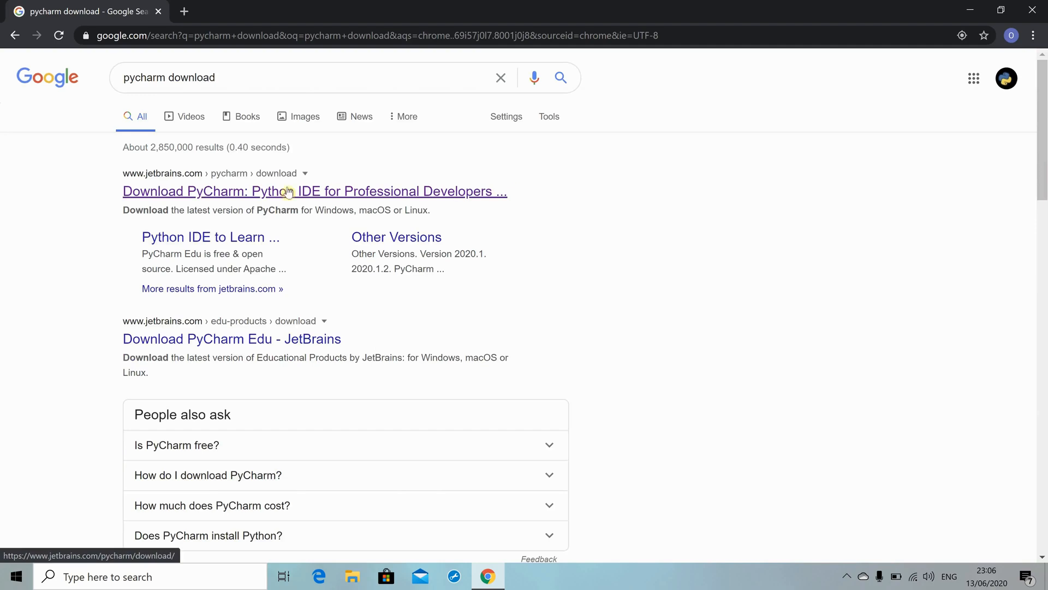
click(257, 192)
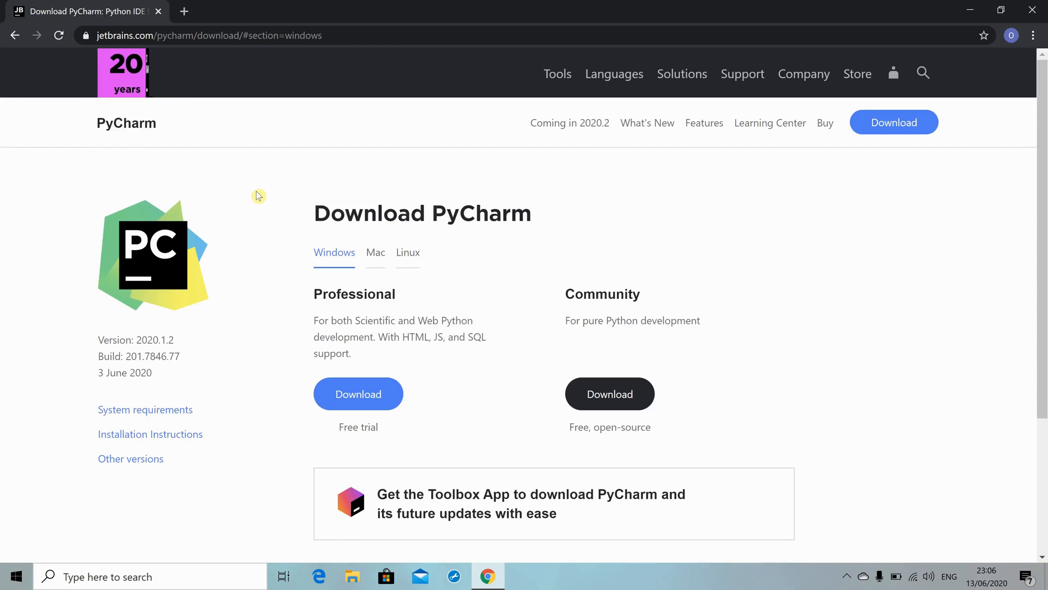
click(622, 395)
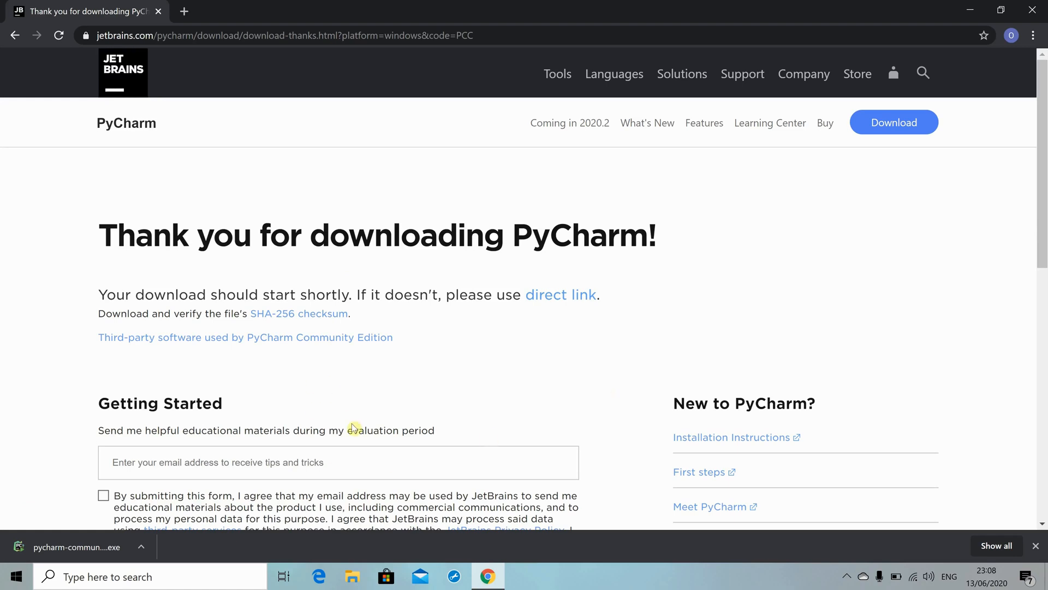
Run the downloaded installer and install PyCharm in the default folder with a 64-bit launcher desktop shortcut and the JetBrains Start Menu folder
click(49, 546)
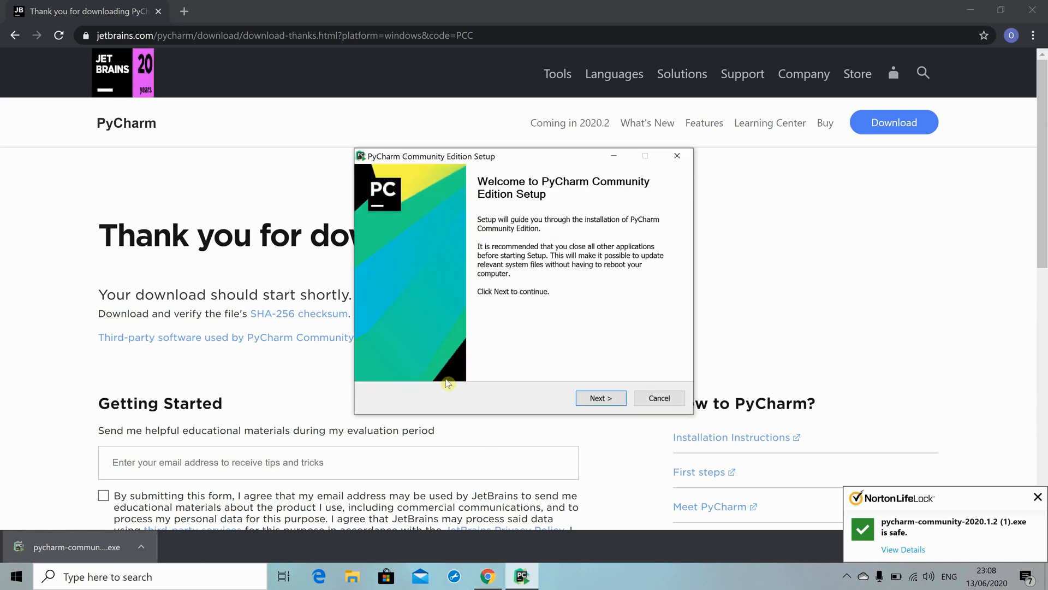
click(591, 400)
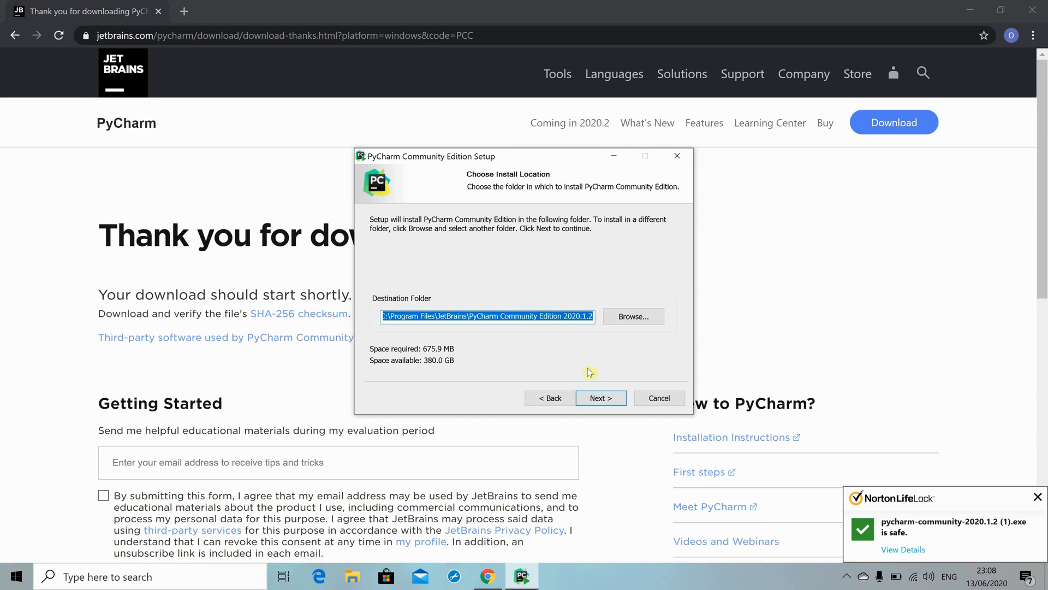
click(610, 398)
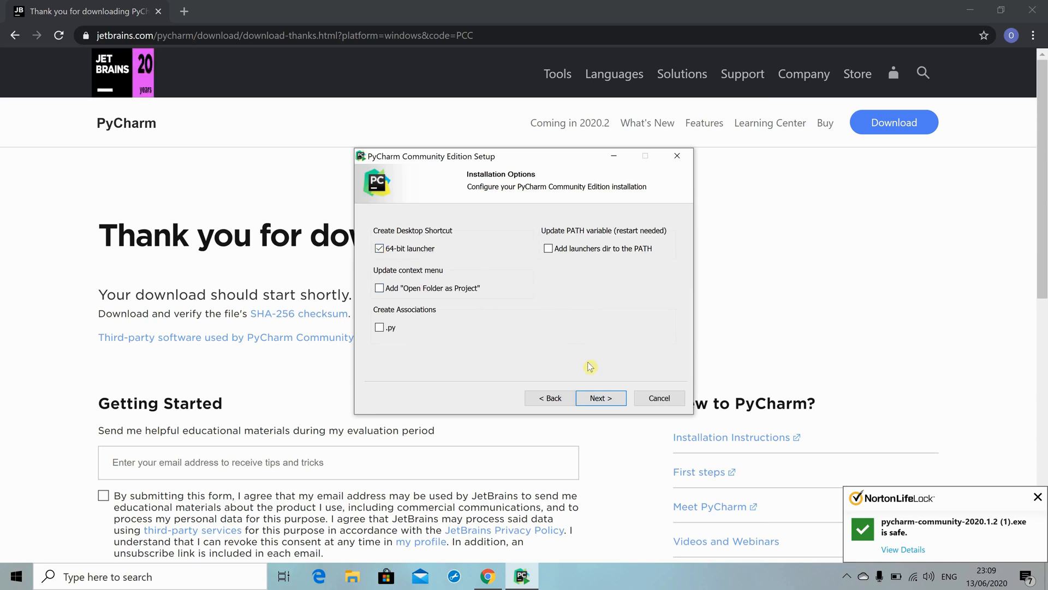
click(600, 398)
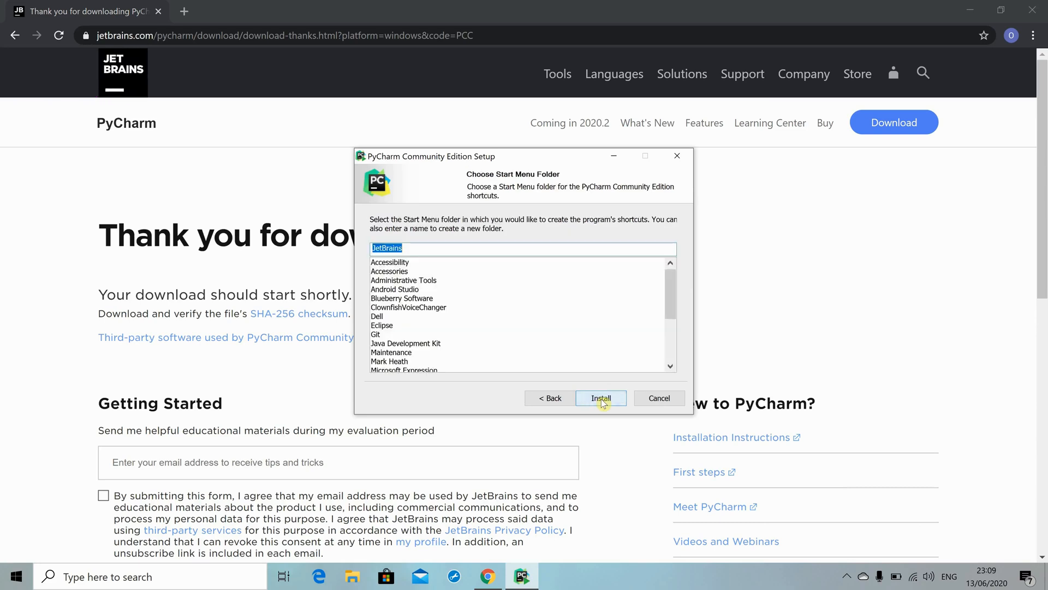
click(601, 401)
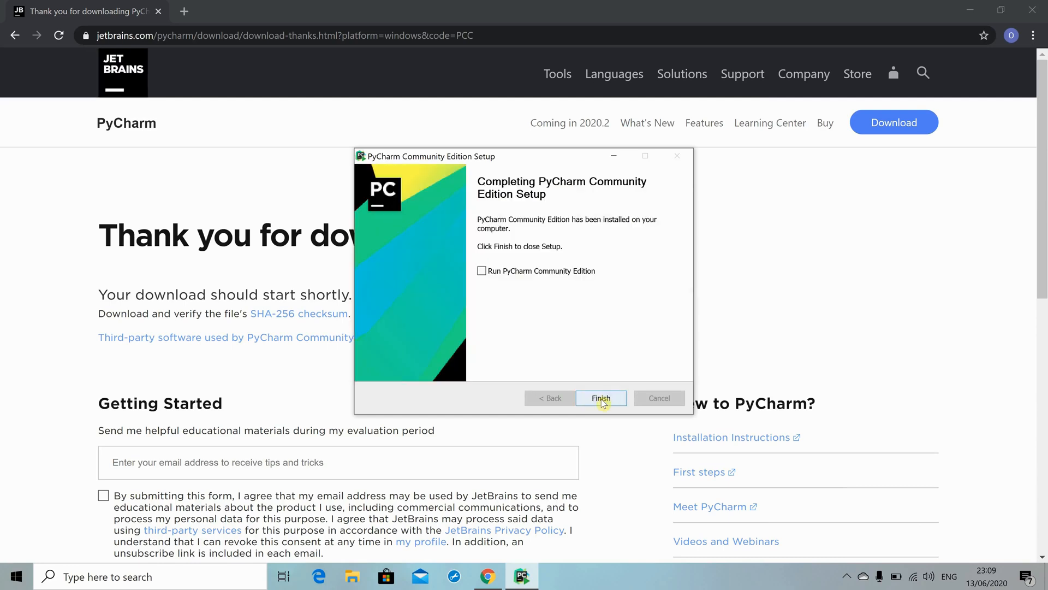
Finish the setup with Run PyCharm Community Edition enabled and minimize the browser window
click(482, 271)
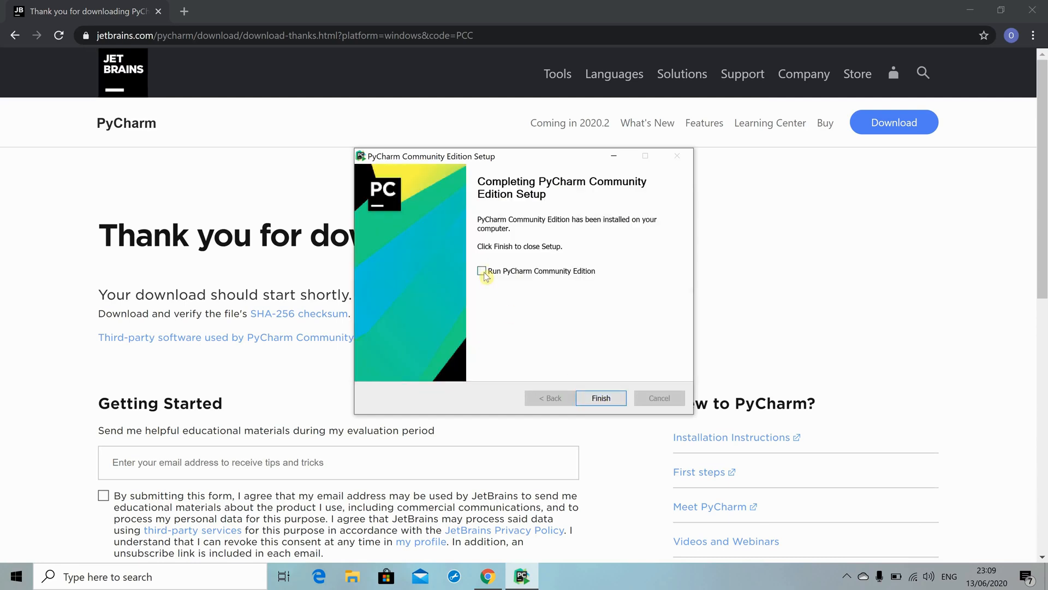
click(615, 404)
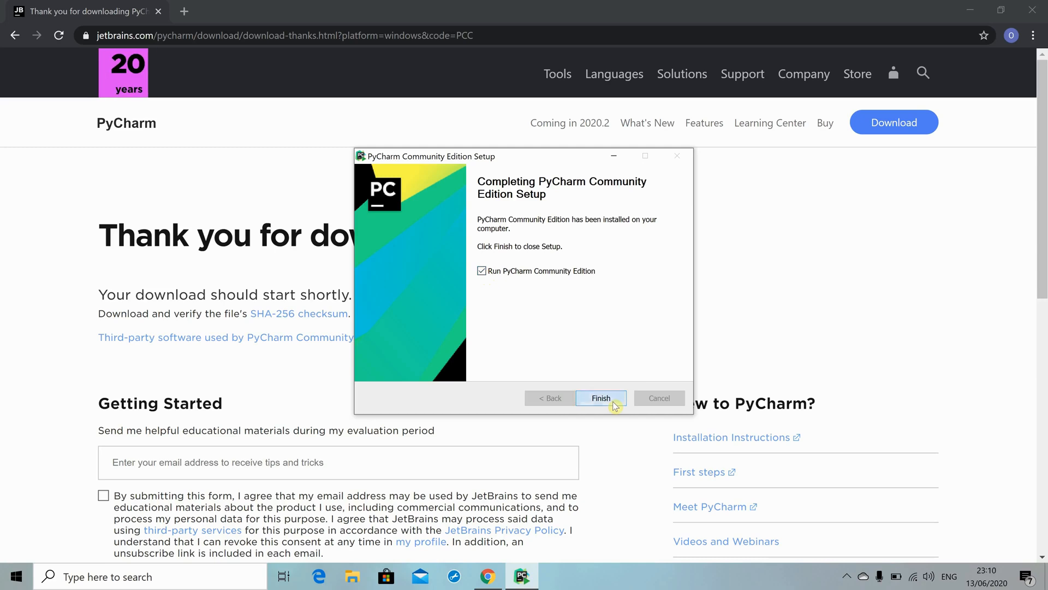
click(972, 11)
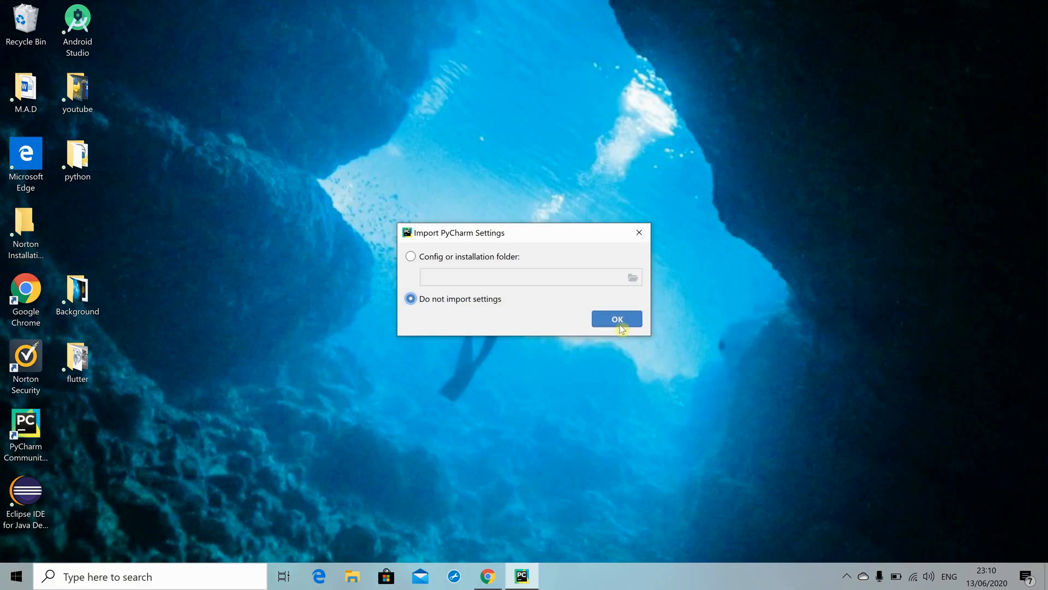
Complete the first-run setup without importing settings, using the Darcula theme and installing no featured plugins
click(622, 325)
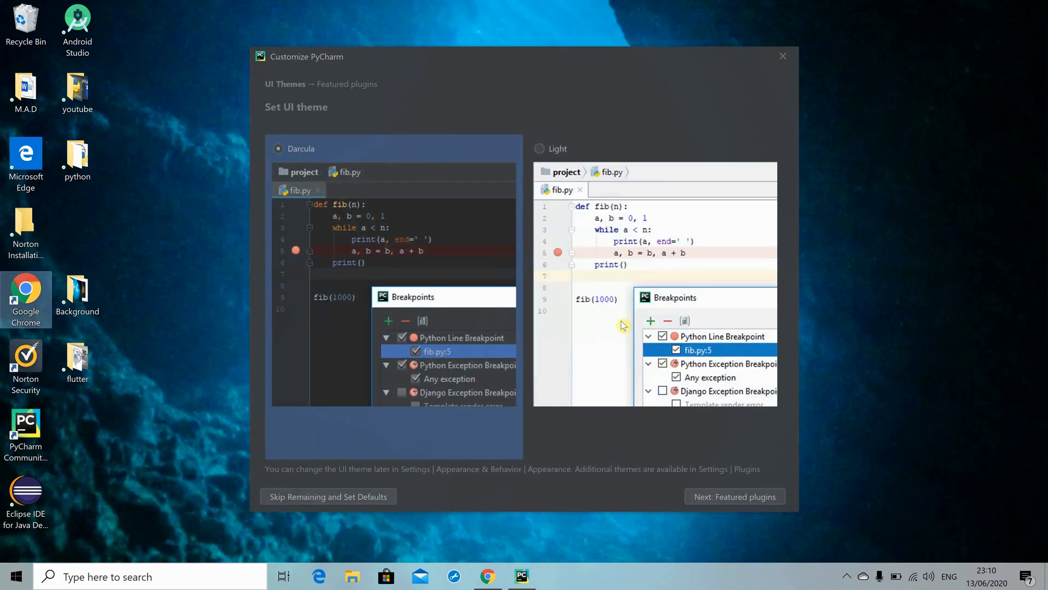
click(540, 149)
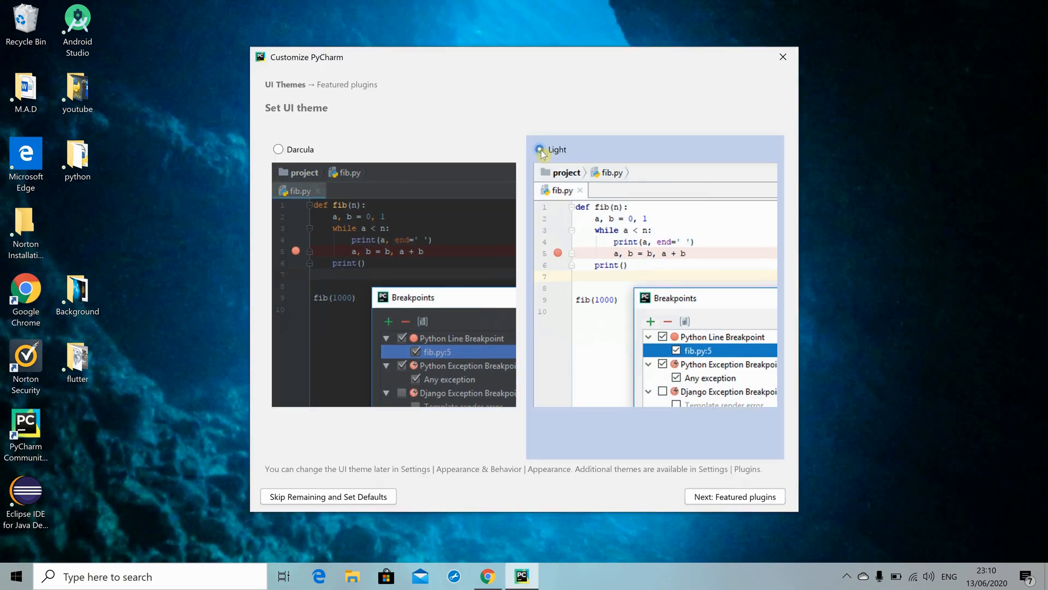
click(279, 149)
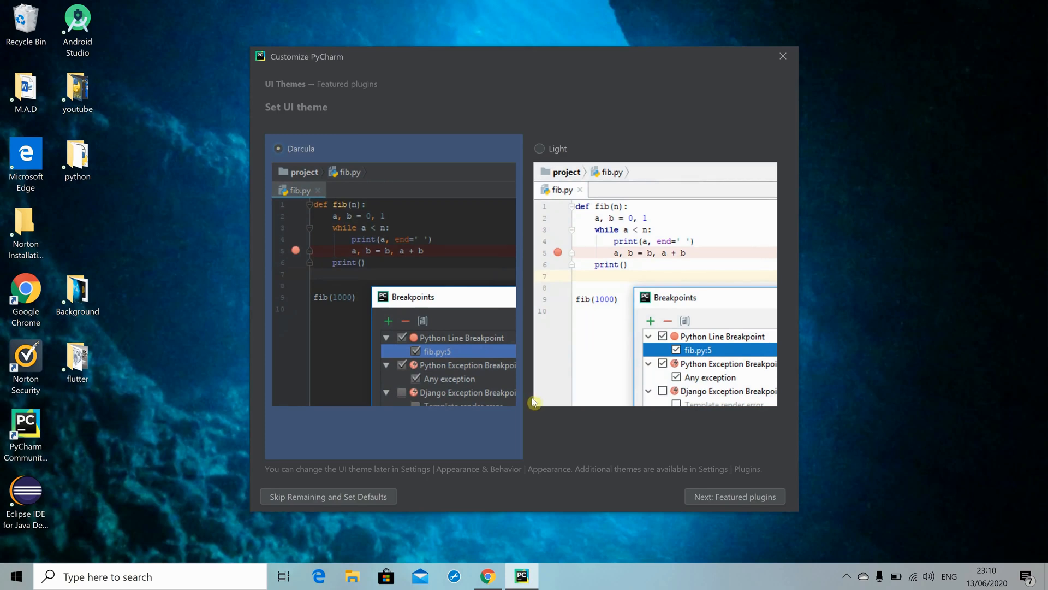
click(728, 497)
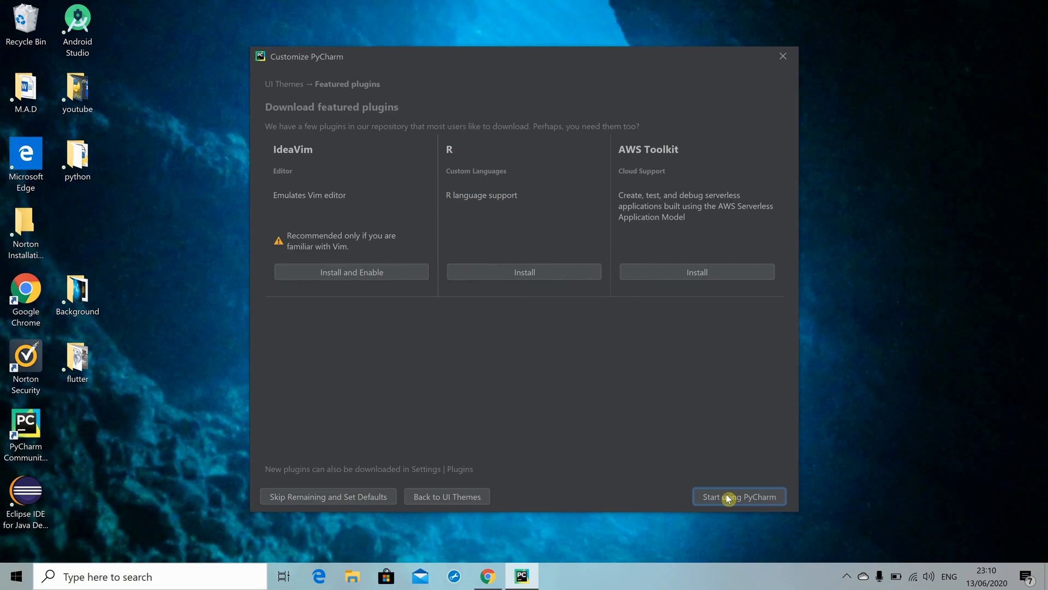
click(728, 498)
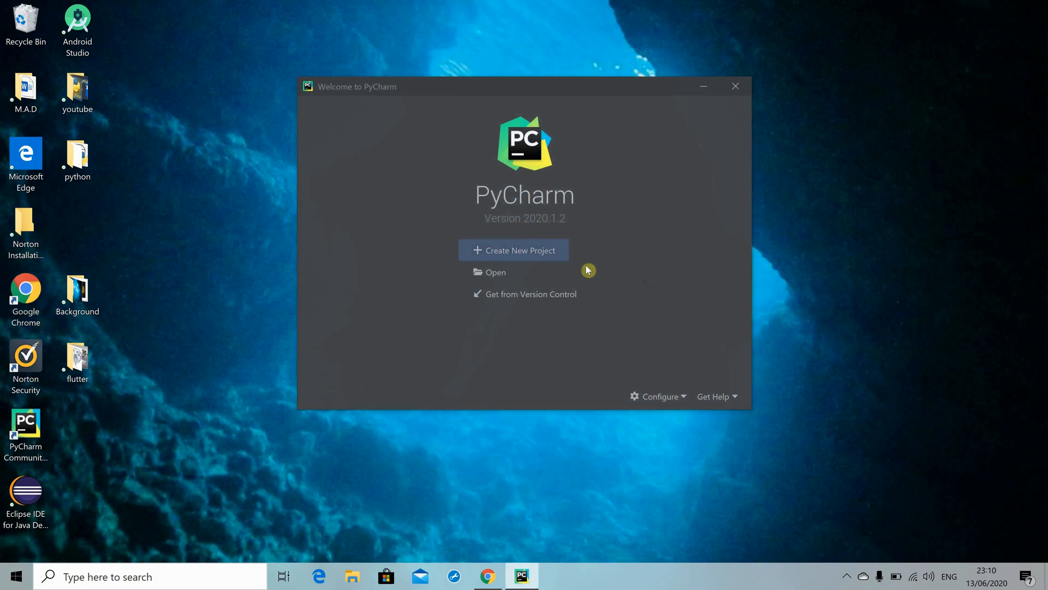
Create a new project named hello_world with a new Virtualenv environment and dismiss the Tip of the Day
click(527, 257)
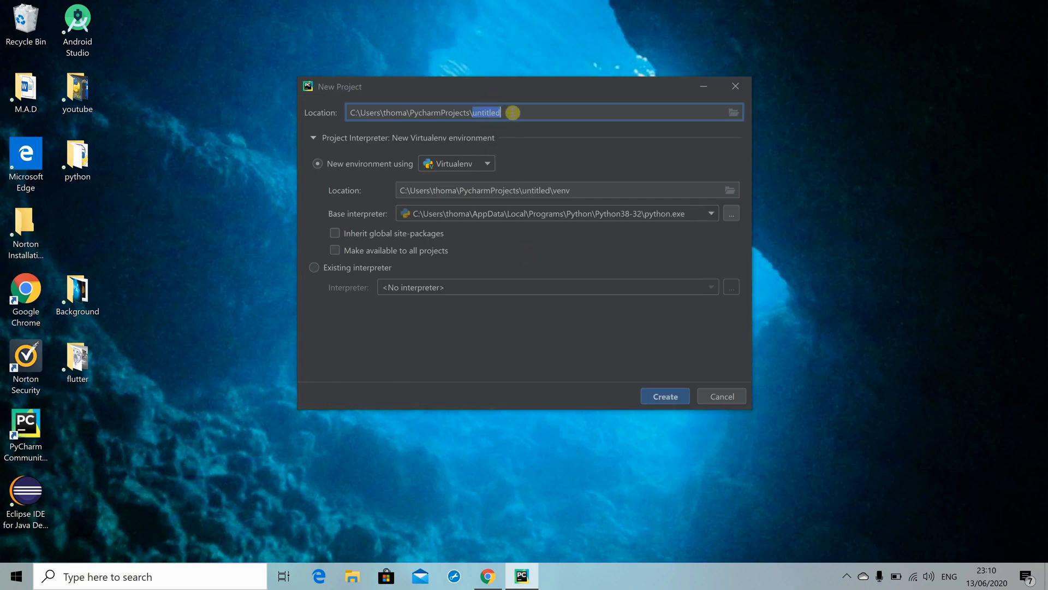
click(513, 112)
key(BackSpace)
key(BackSpace)
key(BackSpace)
key(BackSpace)
key(BackSpace)
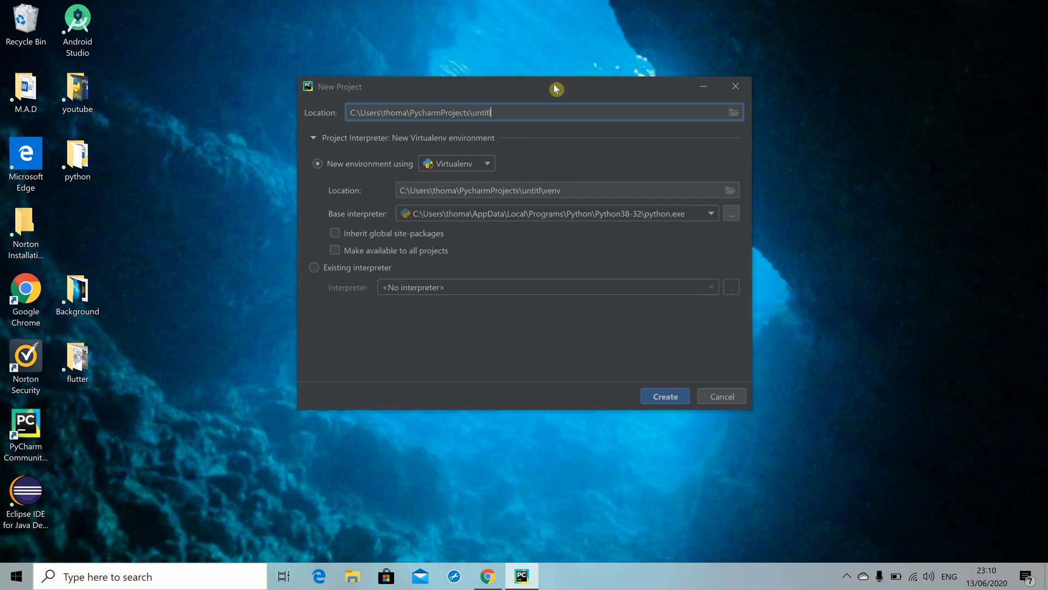
key(BackSpace)
key(BackSpace)
key(BackSpace)
text(hello_world)
click(676, 405)
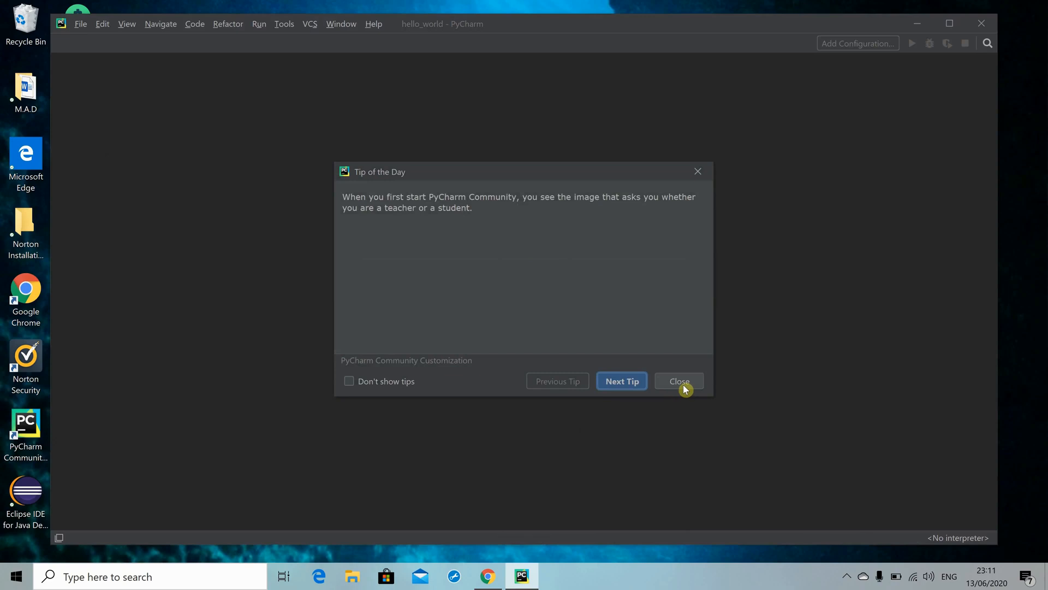
click(683, 384)
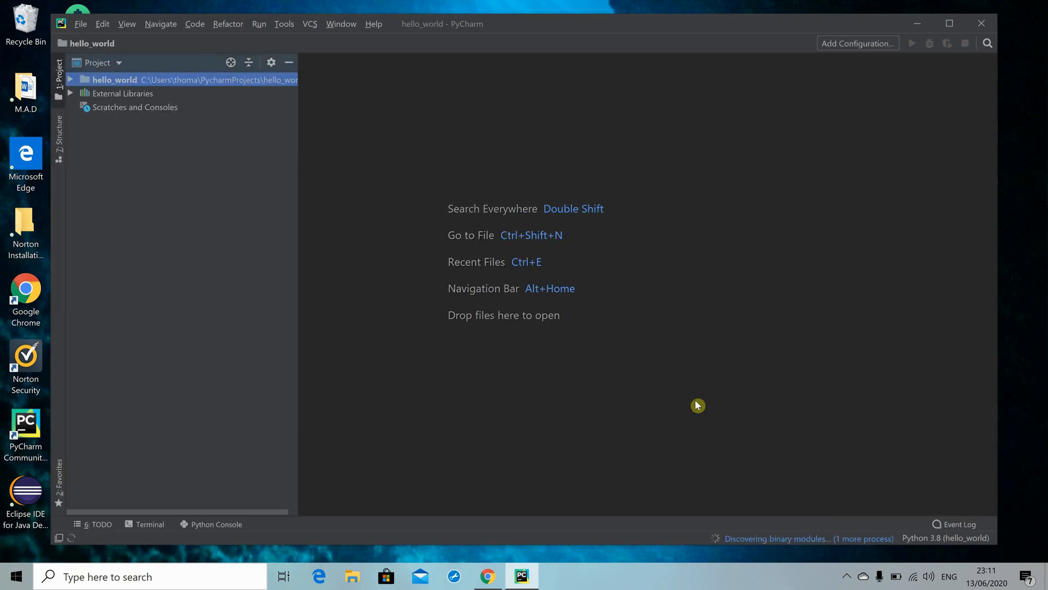
Add a new Python file named first_pycharm to the hello_world project
right_click(117, 81)
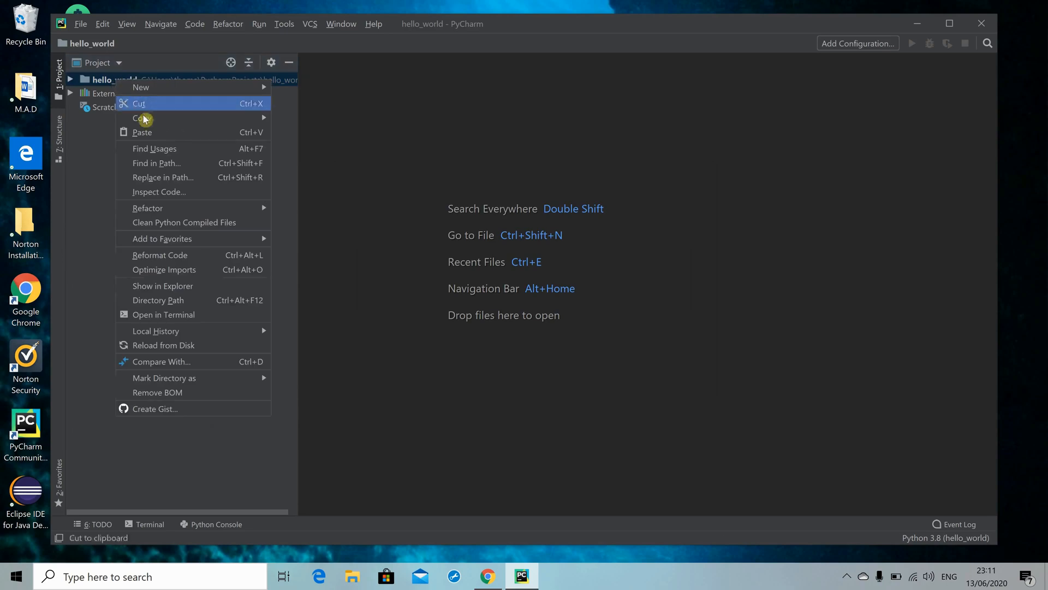
mouse_move(222, 89)
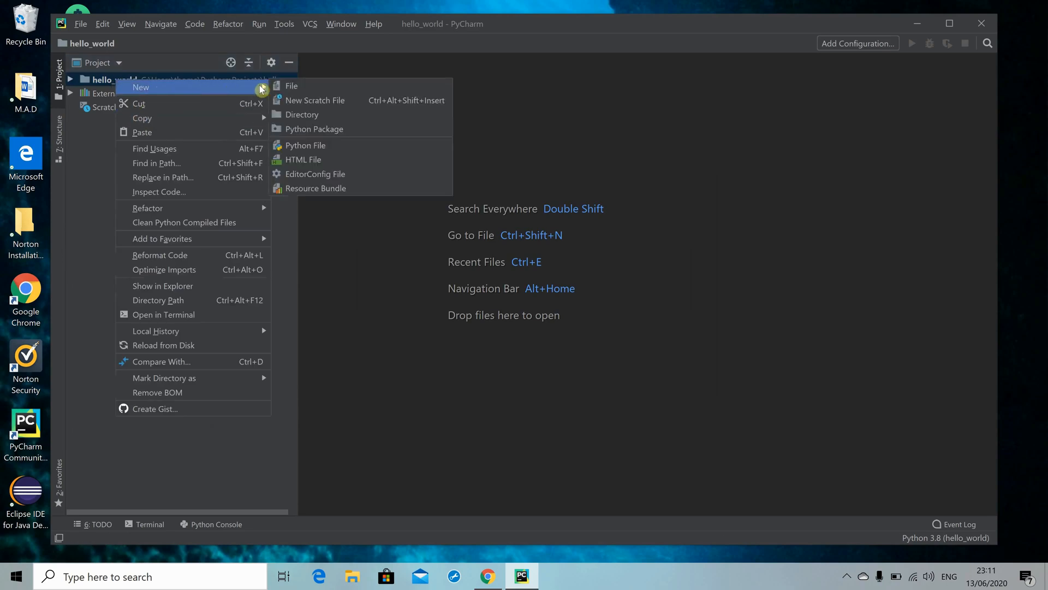
click(317, 149)
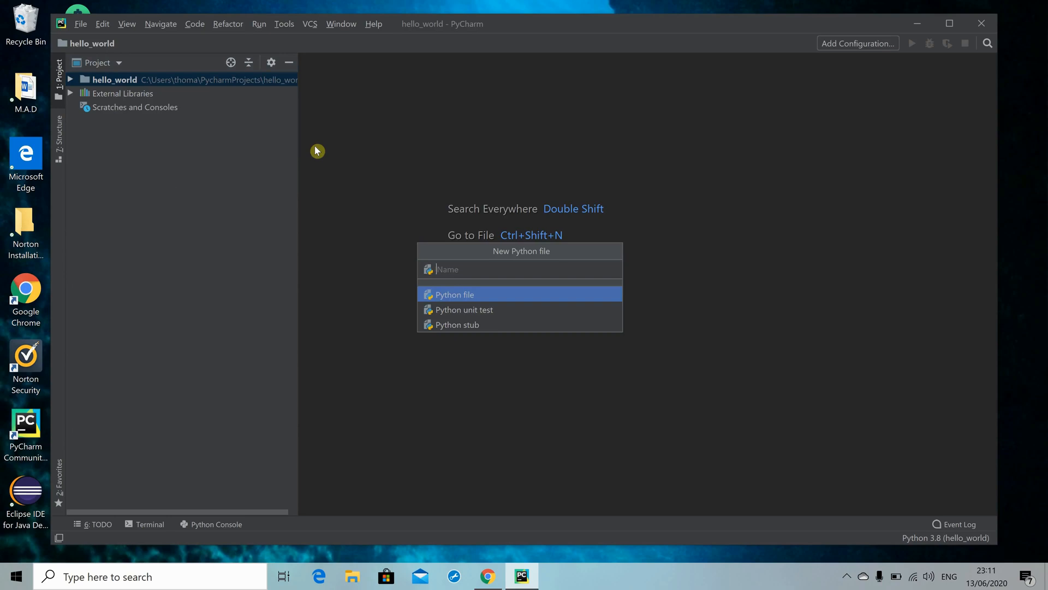
text(first_p)
text(harm)
click(446, 297)
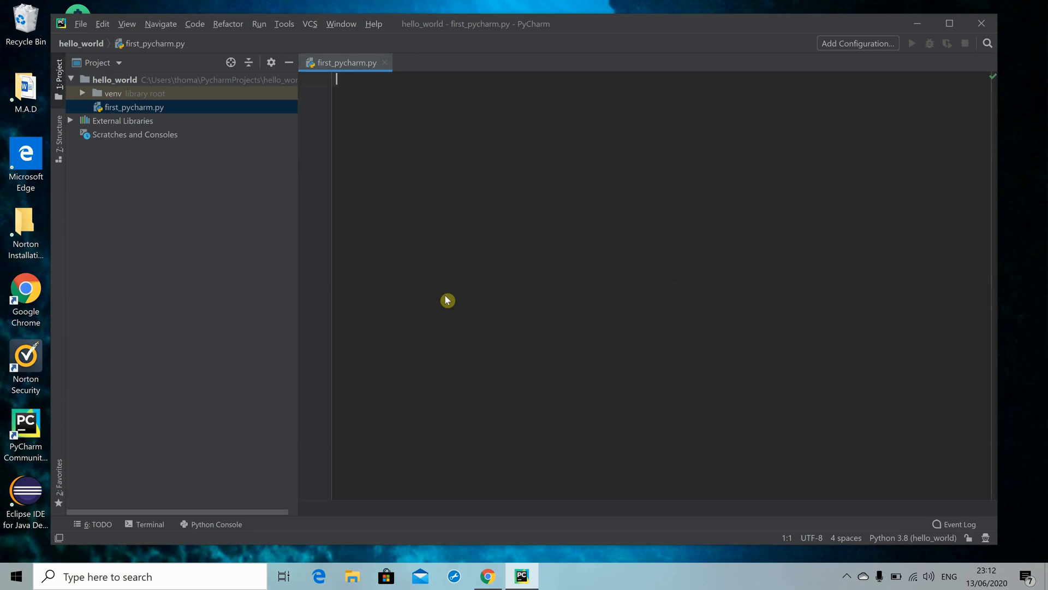
Write the statement print("Hello World") on the first line of first_pycharm.py
text(pr)
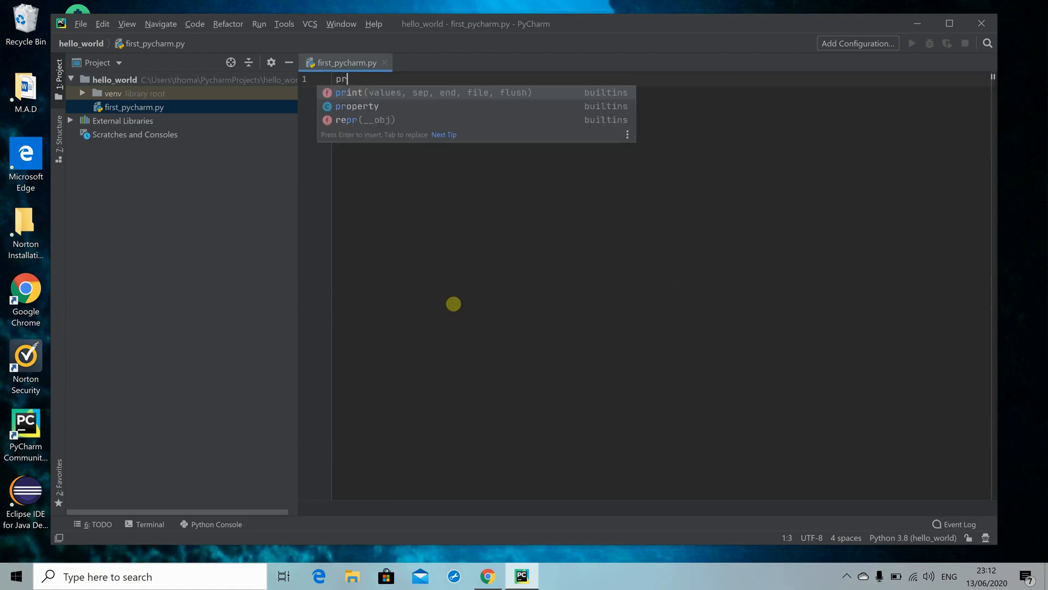
text(int)
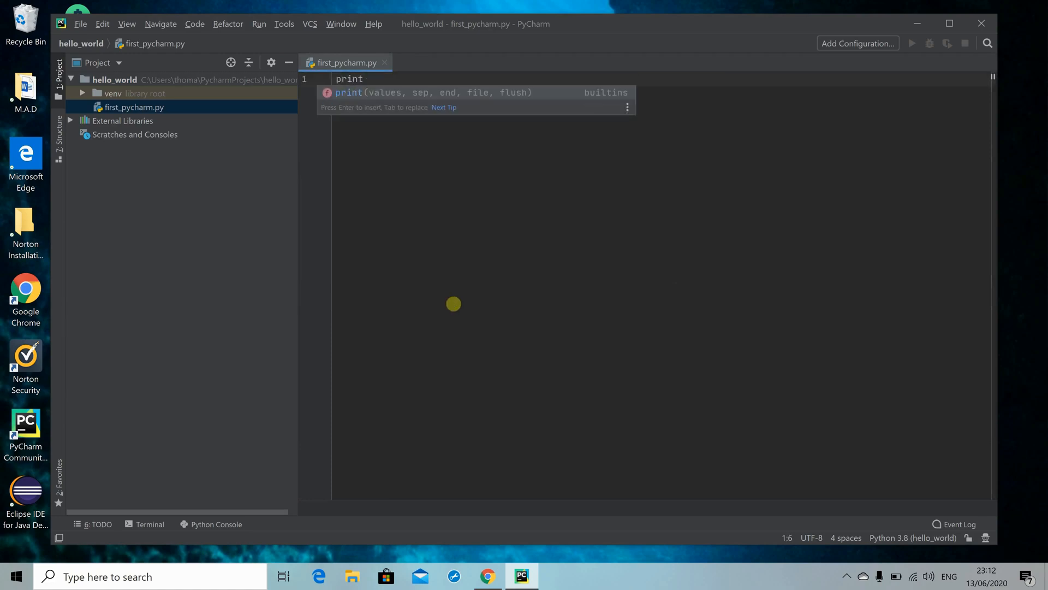
key(Return)
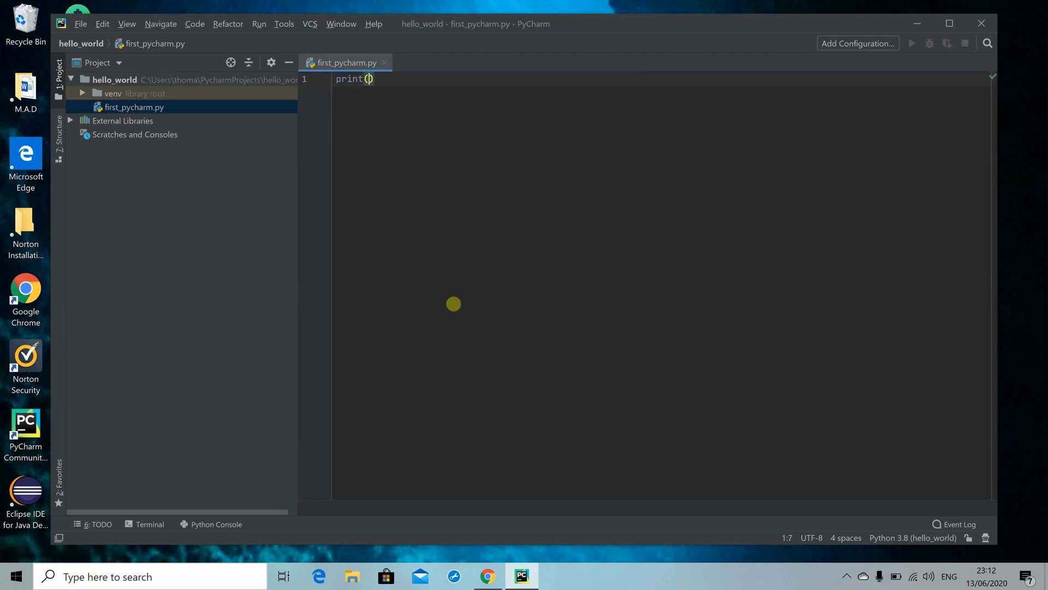
text(")
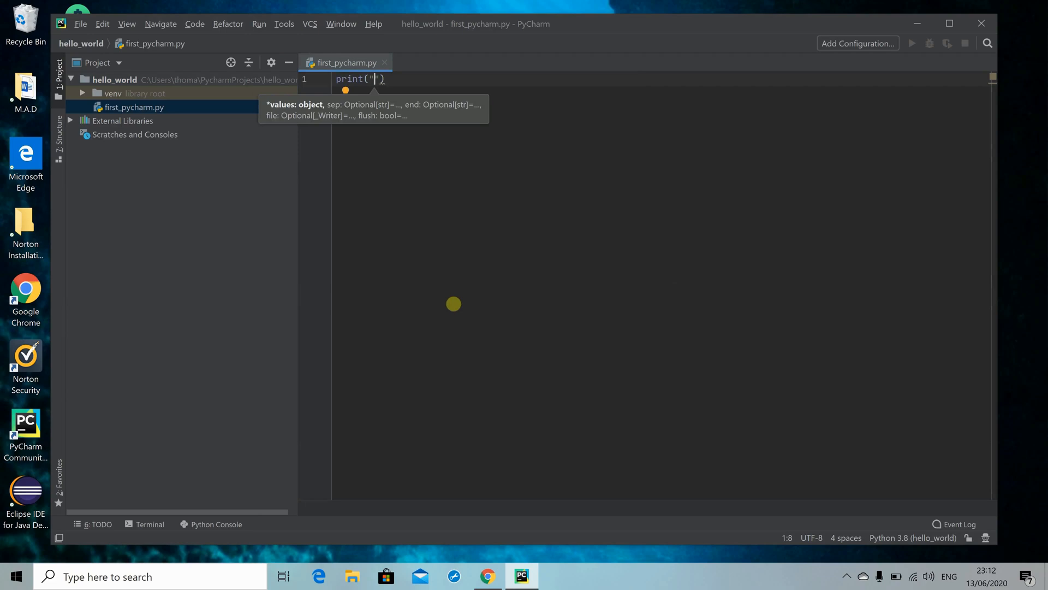
text(Hell)
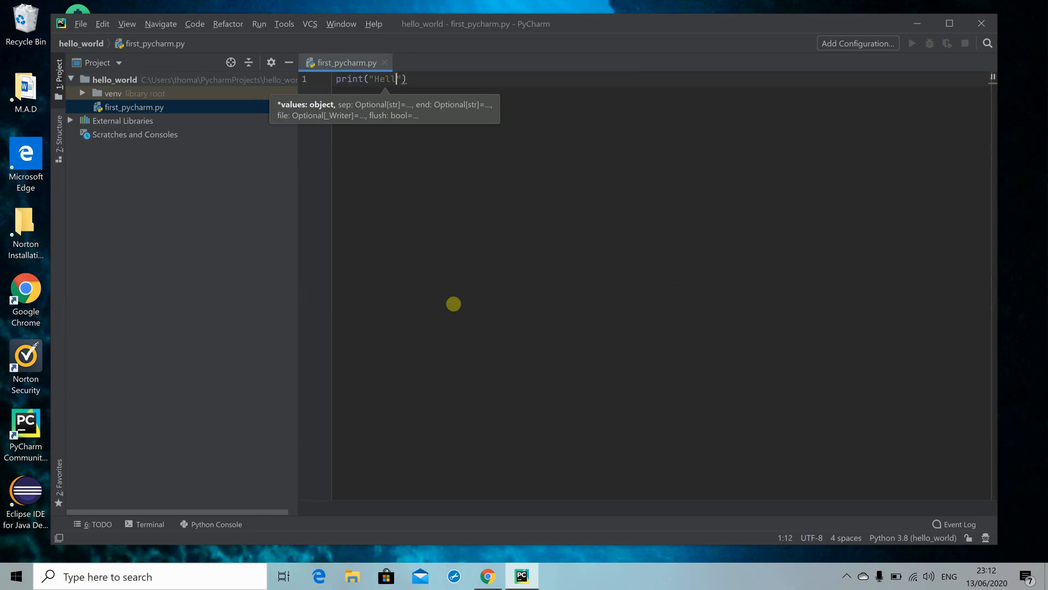
text(o W)
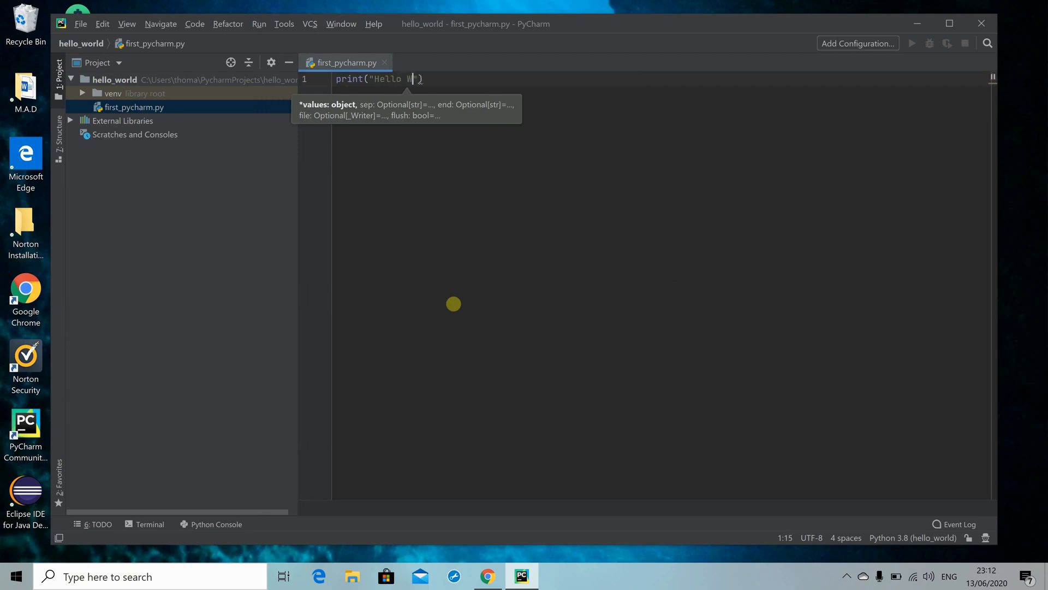
text(orld)
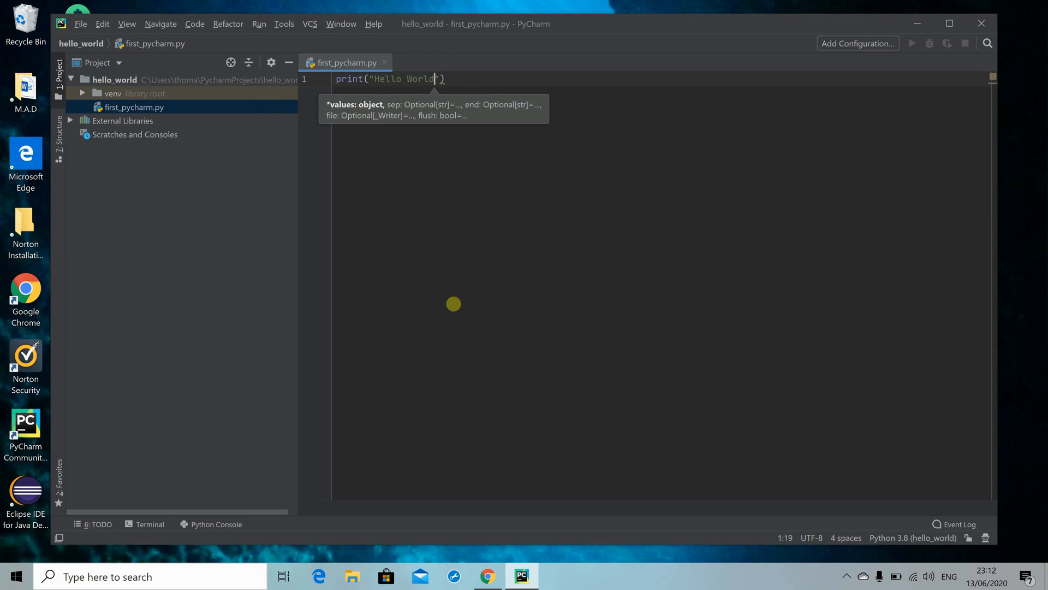
Run the first_pycharm script and highlight the Hello World line in the run output
right_click(424, 214)
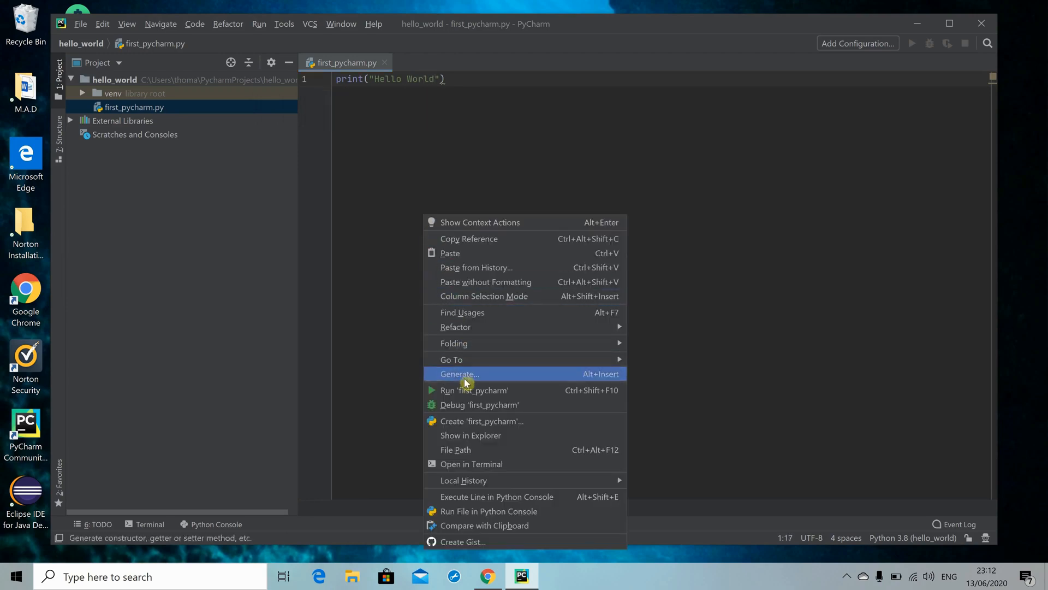
click(535, 392)
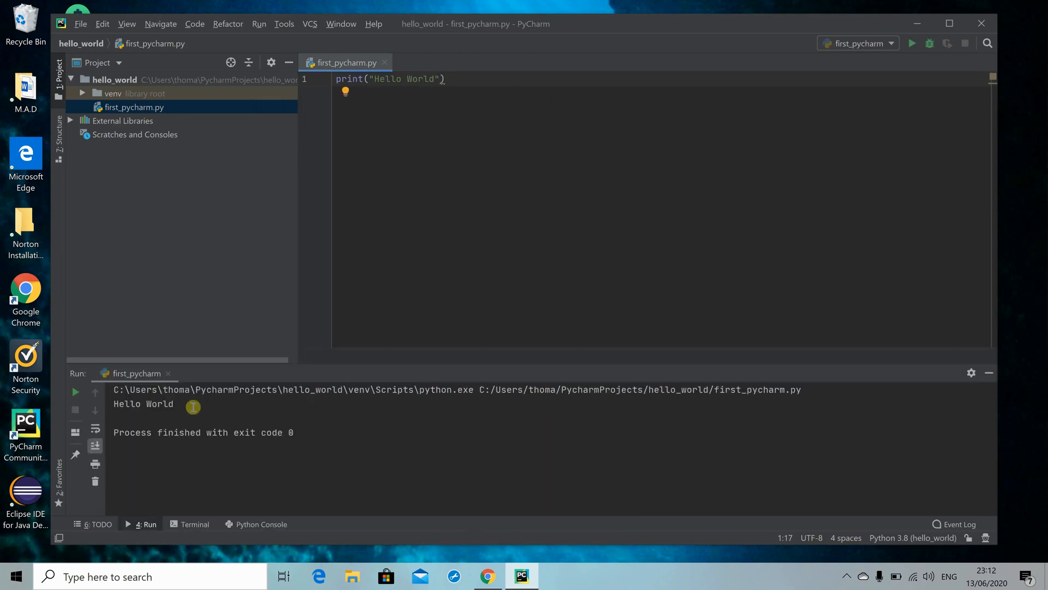
drag(182, 404, 107, 408)
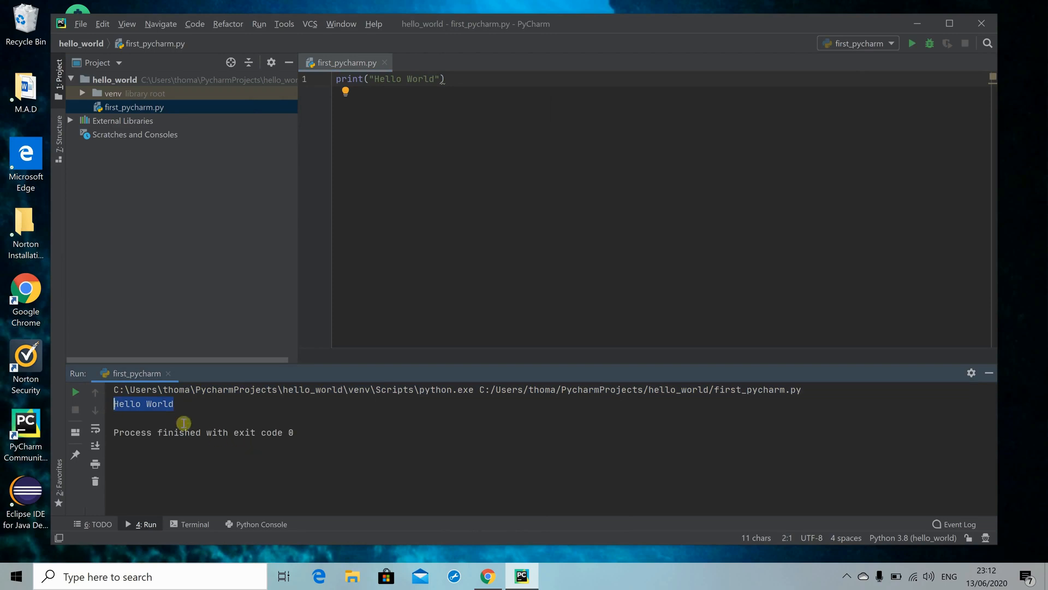
Add the statement print("Have a nice day") on line 3, leaving a blank line after the first print statement
click(552, 250)
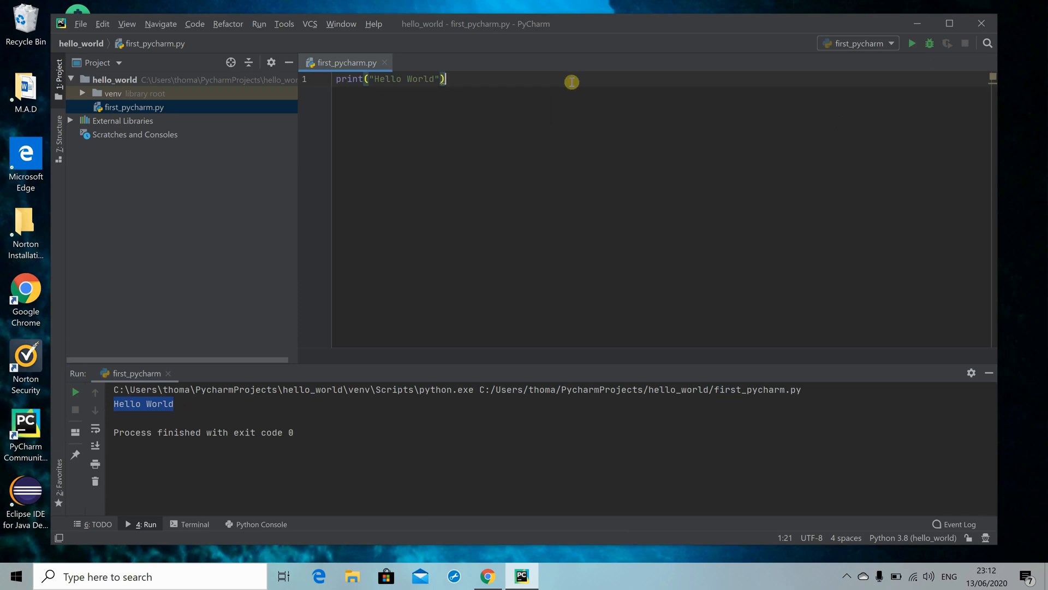
key(Return)
key(Return)
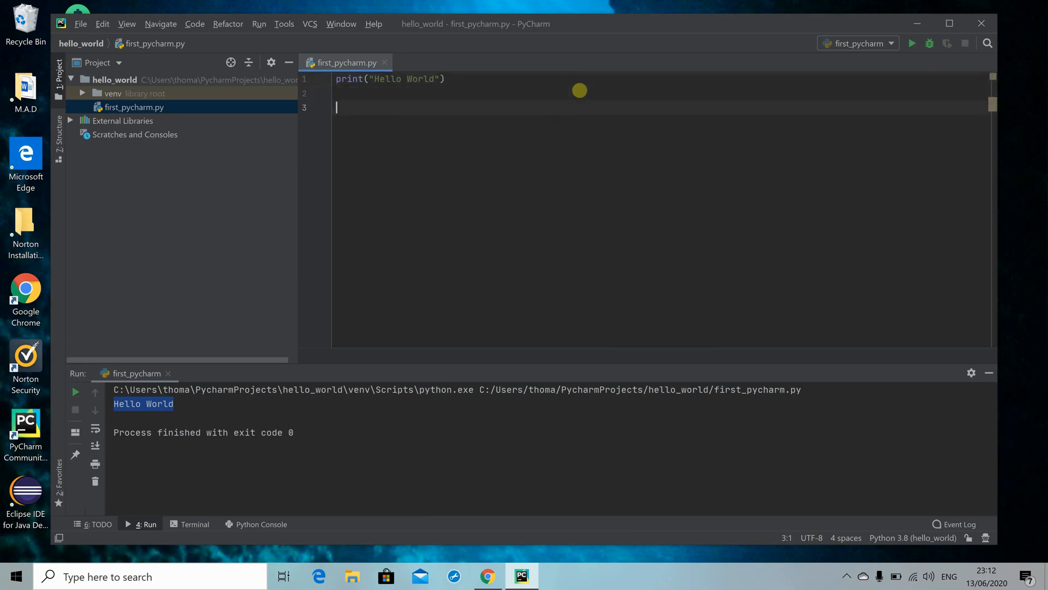
text(print)
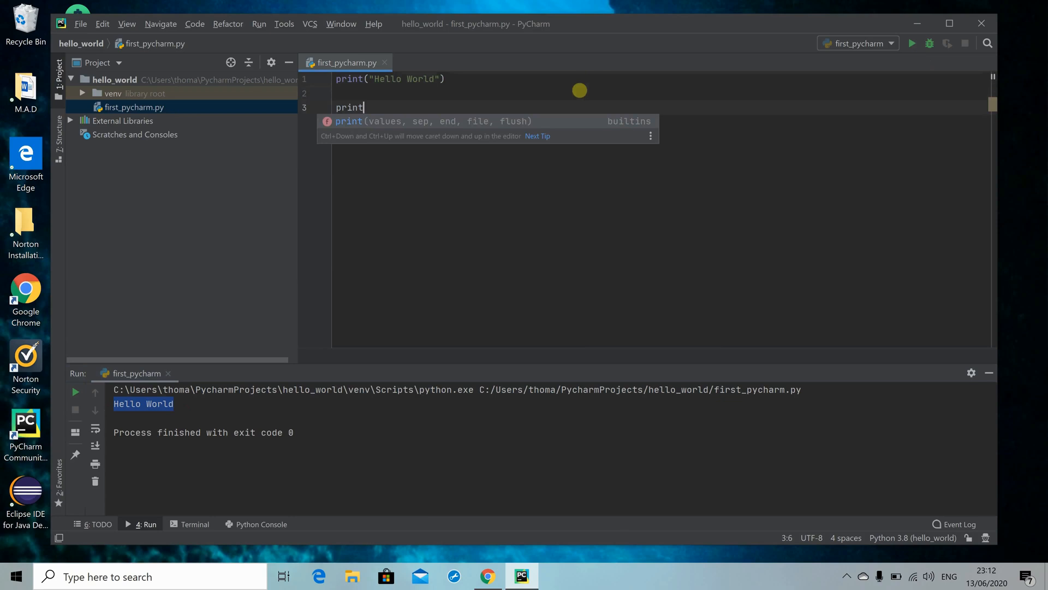
text(()
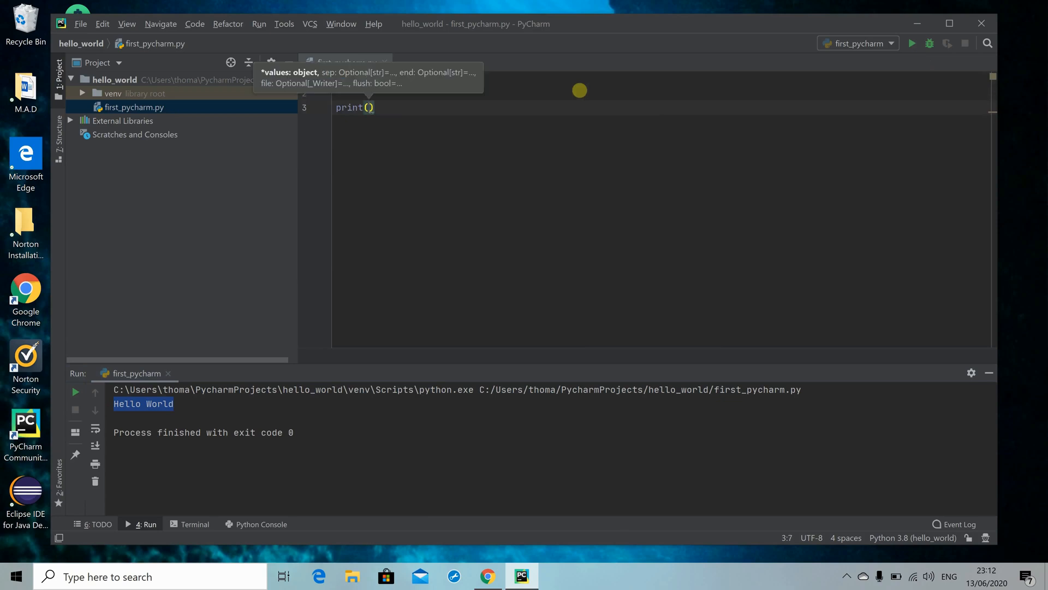
text("H)
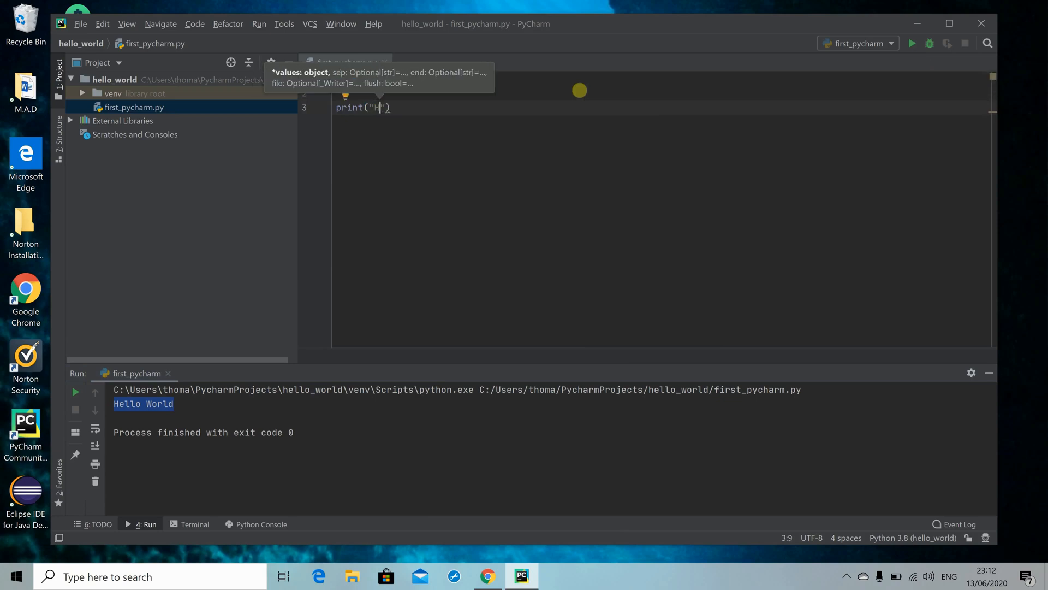
text(ave a n)
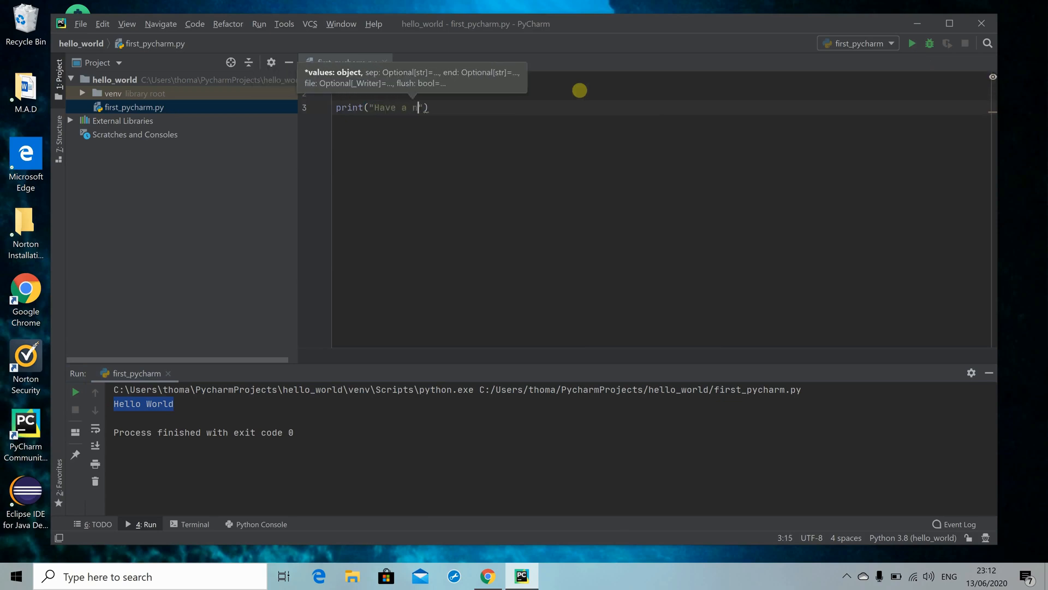
text(ice d)
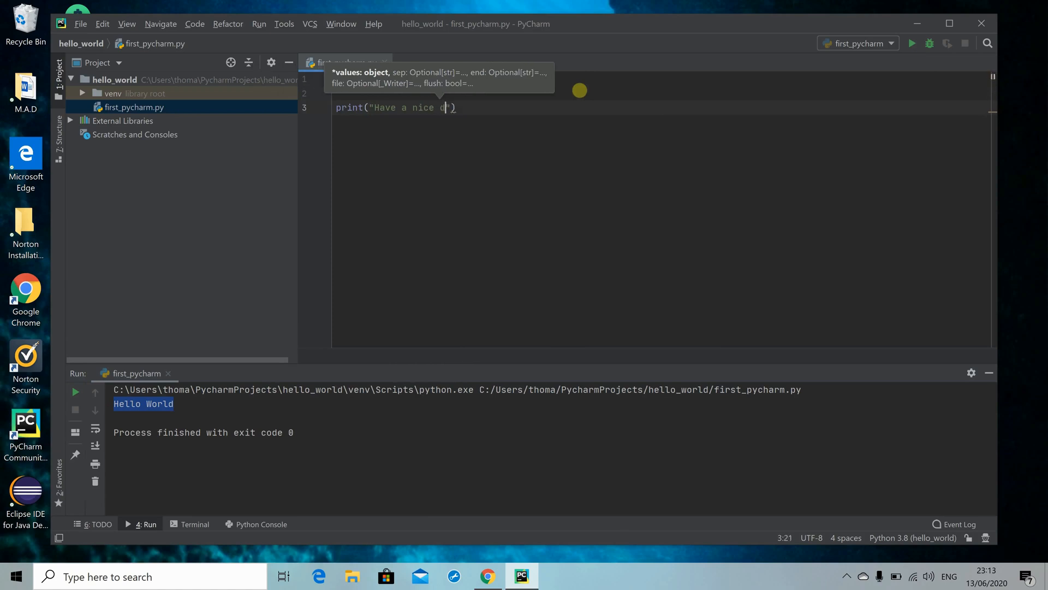
text(ay)
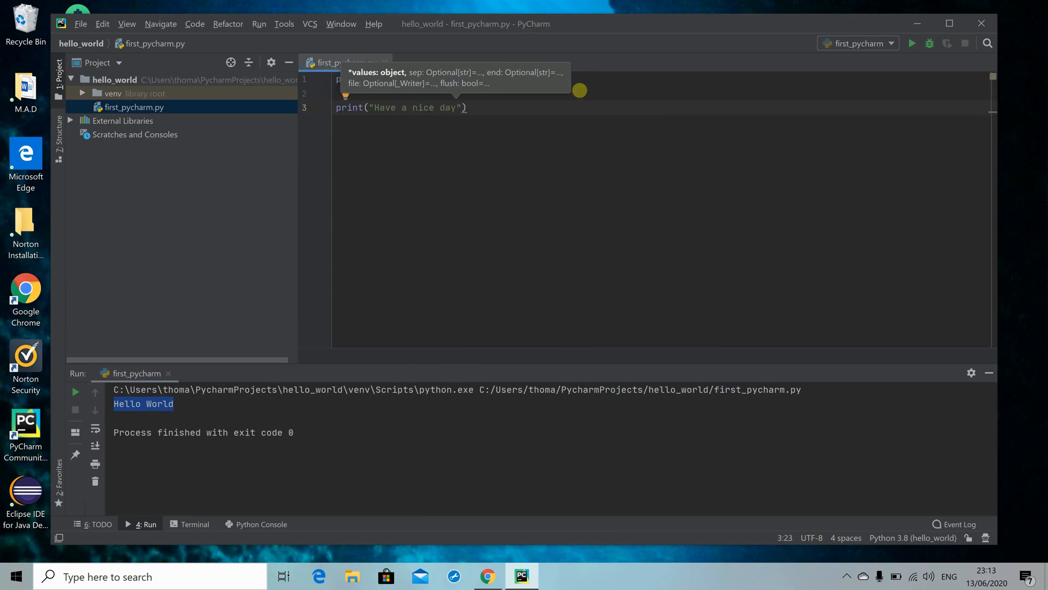
Run first_pycharm again with the added statement and highlight the Have a nice day line in the output
click(912, 44)
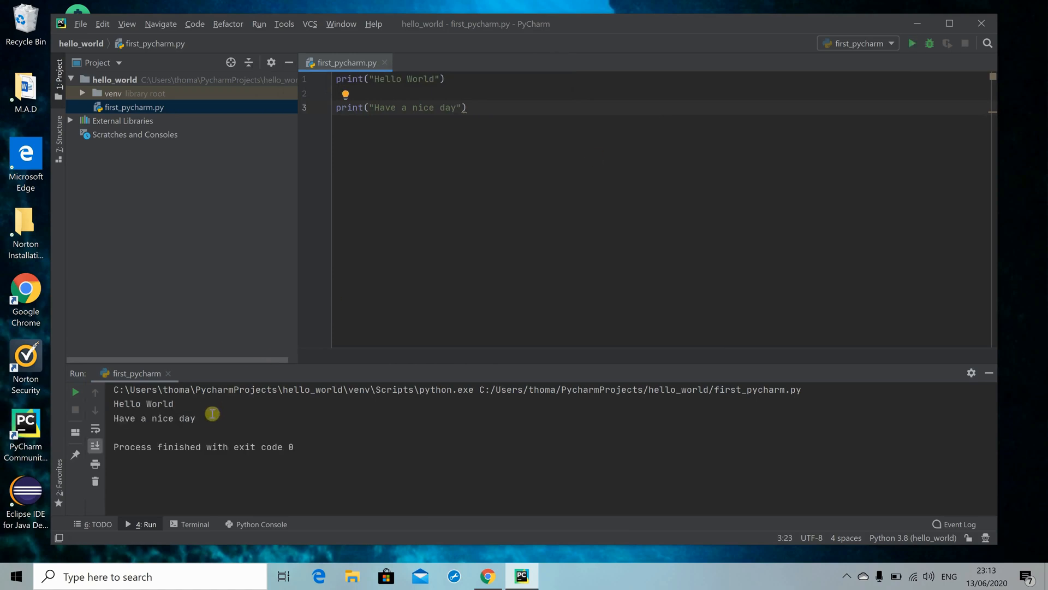
drag(206, 418, 112, 419)
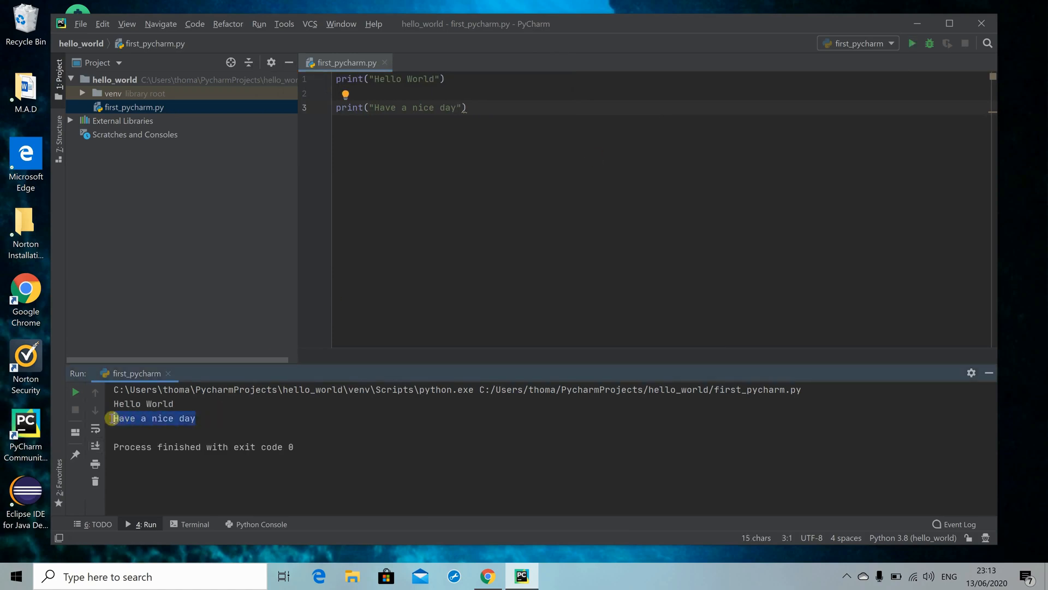